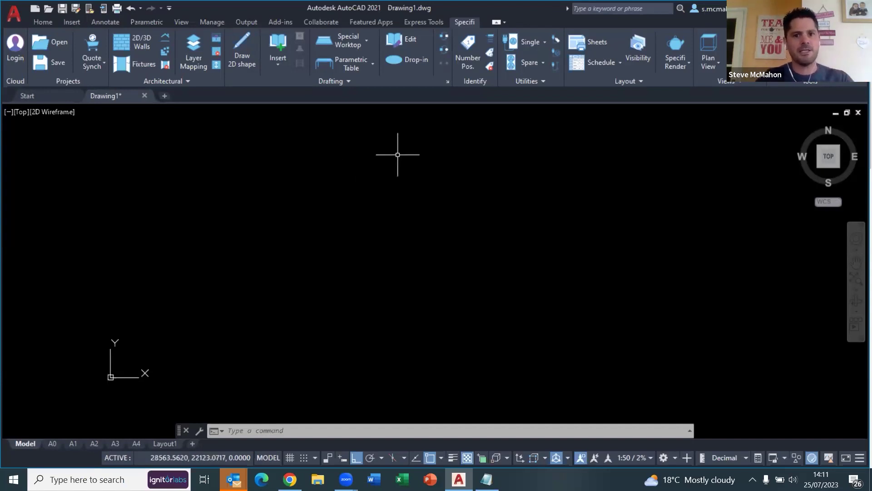
- Insert Plan.dwg from the Documents folder with the CLASSICINSERT command, exploded at scale 1 and angle 0, into the empty model space
{"action": "left_click", "coordinate": [399, 150]}
{"action": "key", "text": "Escape"}
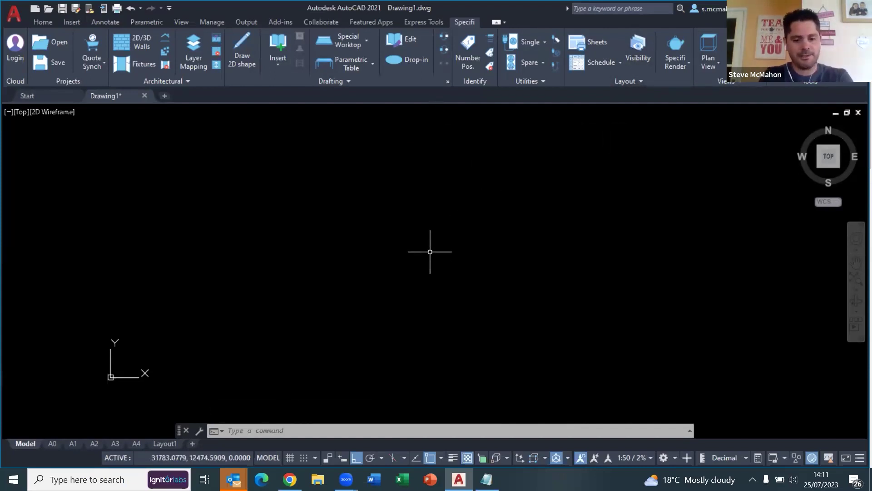
{"action": "type", "text": "cla"}
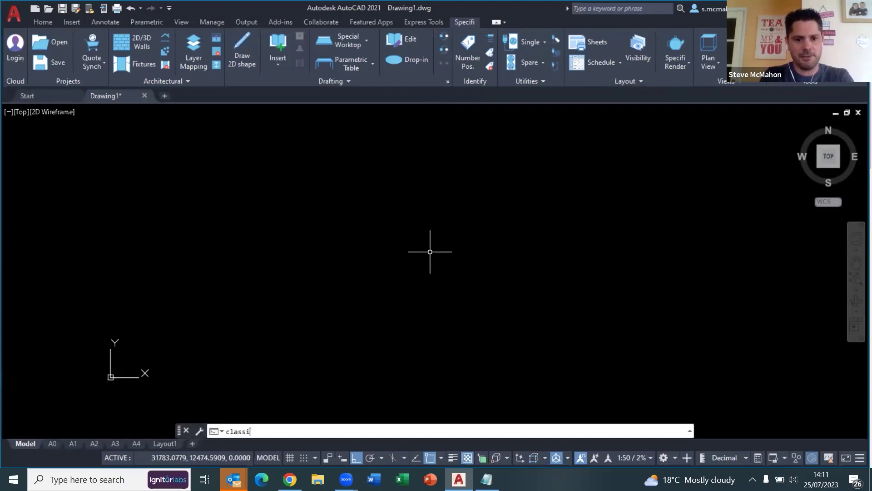
{"action": "type", "text": "ssi"}
{"action": "key", "text": "Return"}
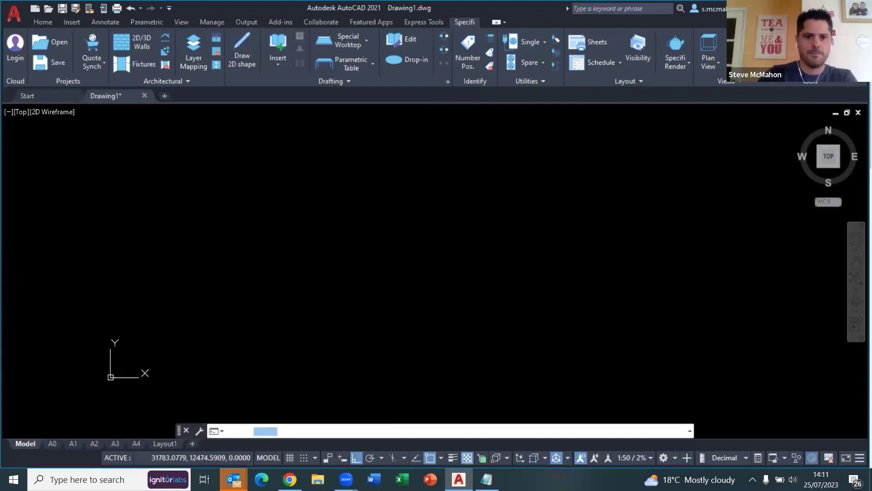
{"action": "left_click", "coordinate": [536, 170]}
{"action": "scroll", "coordinate": [381, 268], "scroll_direction": "down", "scroll_amount": 4}
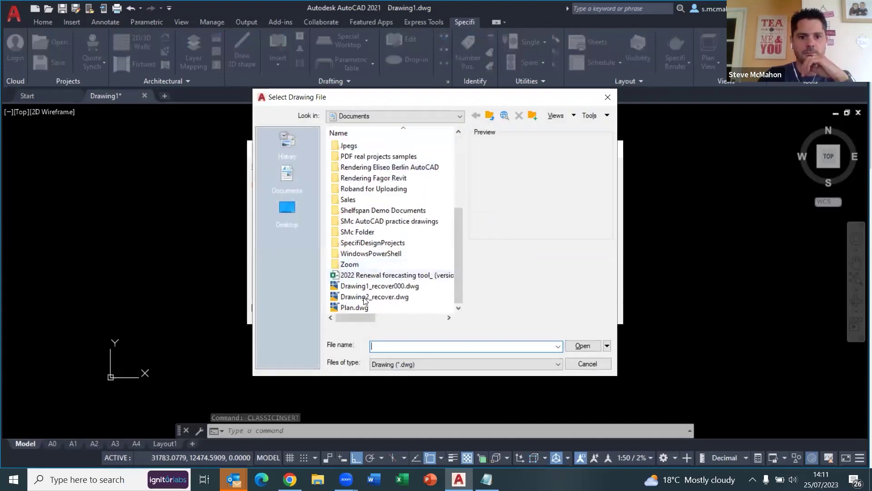
{"action": "left_click", "coordinate": [361, 307]}
{"action": "left_click", "coordinate": [579, 346]}
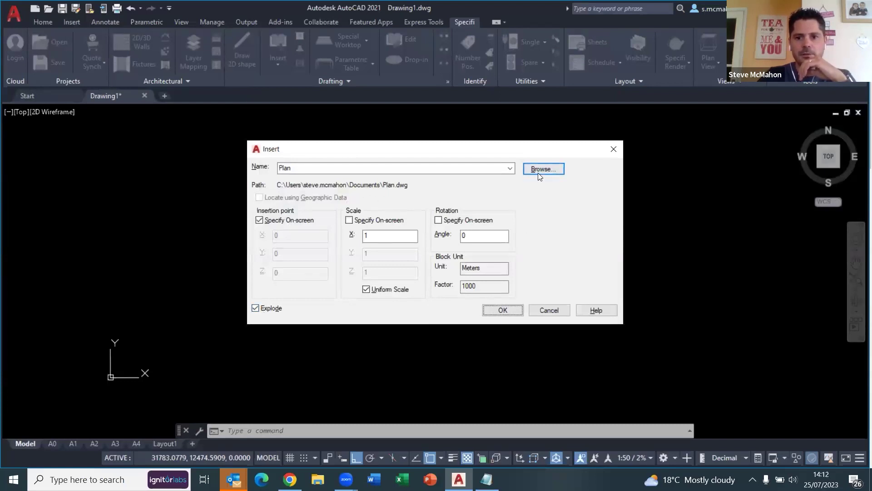
{"action": "left_click", "coordinate": [499, 310]}
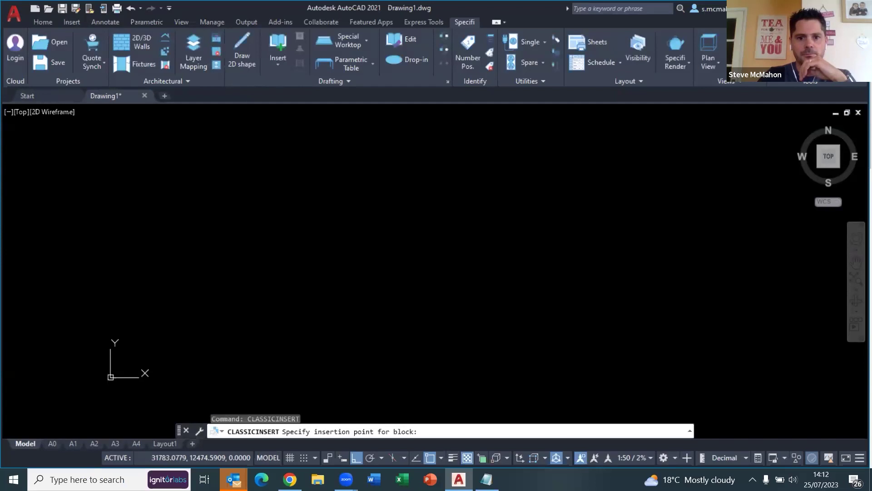
{"action": "left_click", "coordinate": [475, 210]}
{"action": "middle_click_drag", "start_coordinate": [413, 211], "coordinate": [481, 229]}
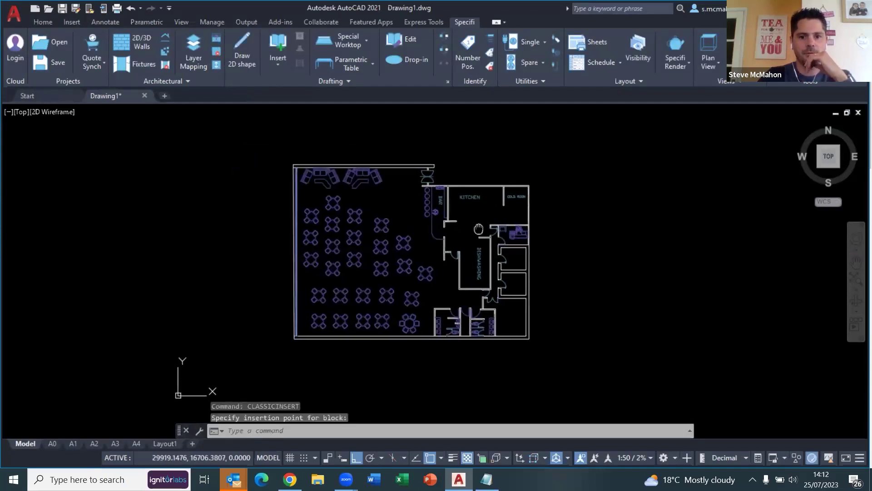
{"action": "scroll", "coordinate": [472, 223], "scroll_direction": "up", "scroll_amount": 2}
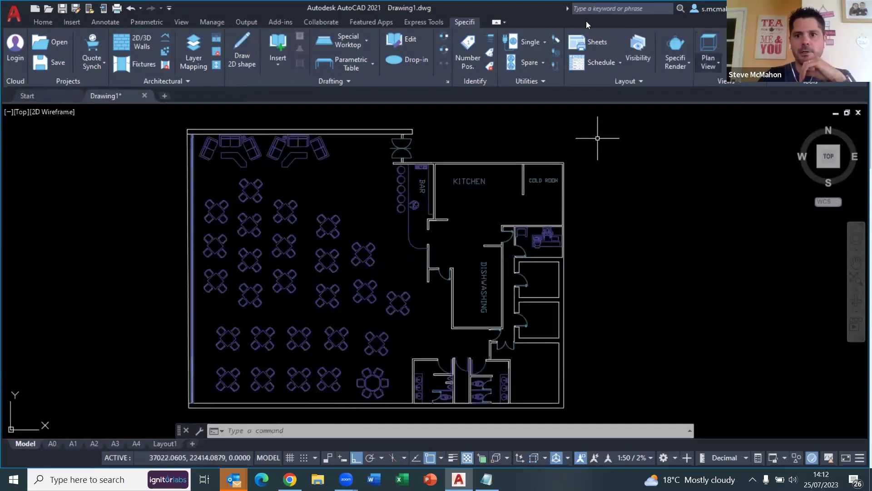
- Inspect the floor plan in the Isometric SE view and return to the plan view
{"action": "left_click", "coordinate": [711, 67]}
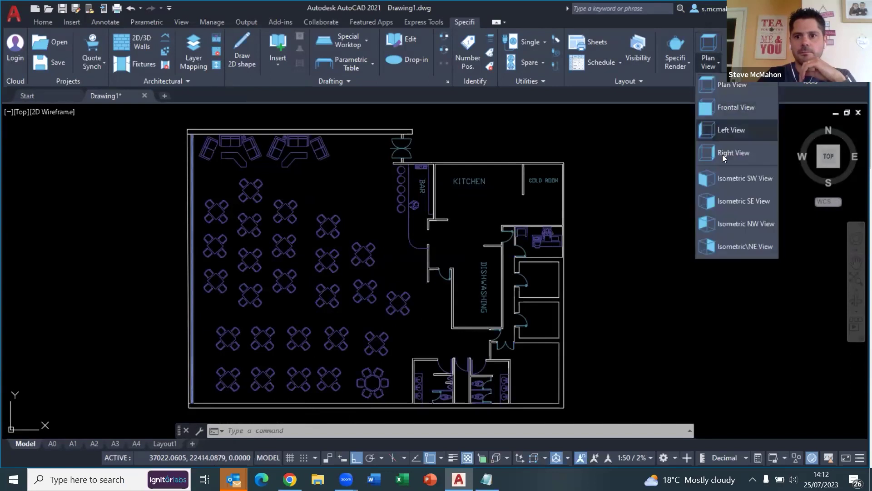
{"action": "left_click", "coordinate": [723, 200]}
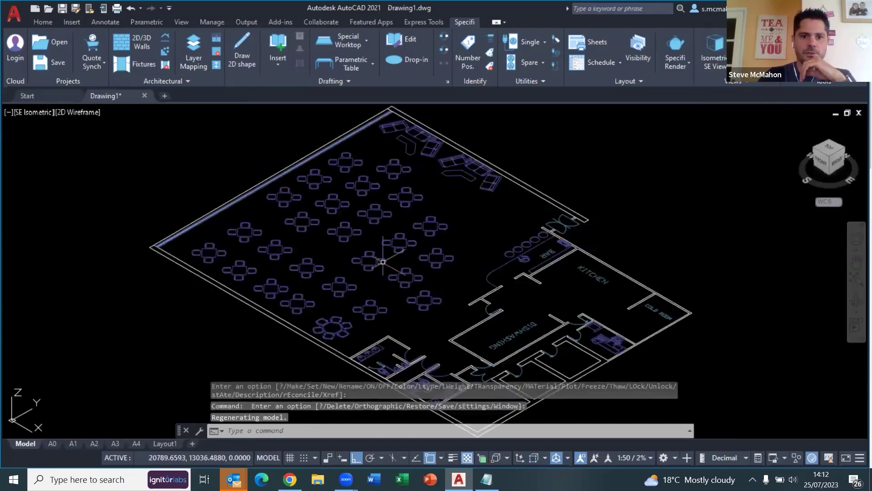
{"action": "scroll", "coordinate": [340, 227], "scroll_direction": "down", "scroll_amount": 2}
{"action": "middle_click_drag", "start_coordinate": [341, 227], "coordinate": [452, 218]}
{"action": "scroll", "coordinate": [452, 218], "scroll_direction": "up", "scroll_amount": 4}
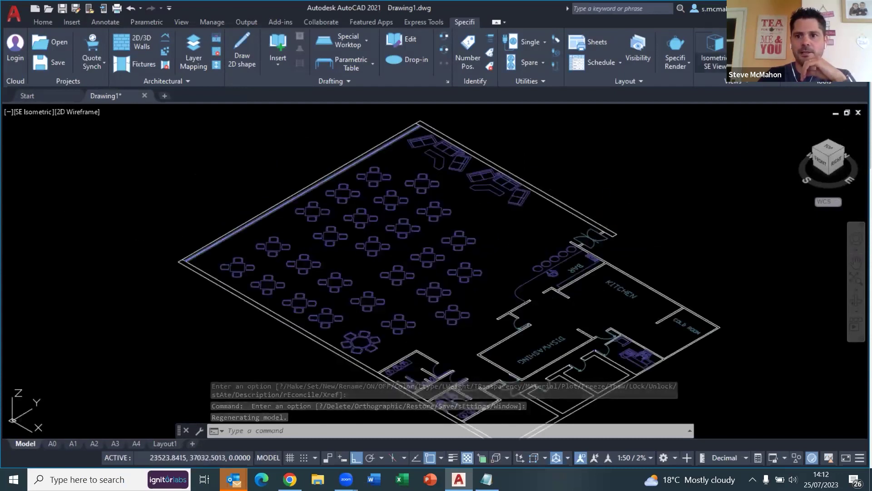
{"action": "left_click", "coordinate": [714, 64]}
{"action": "left_click", "coordinate": [727, 89]}
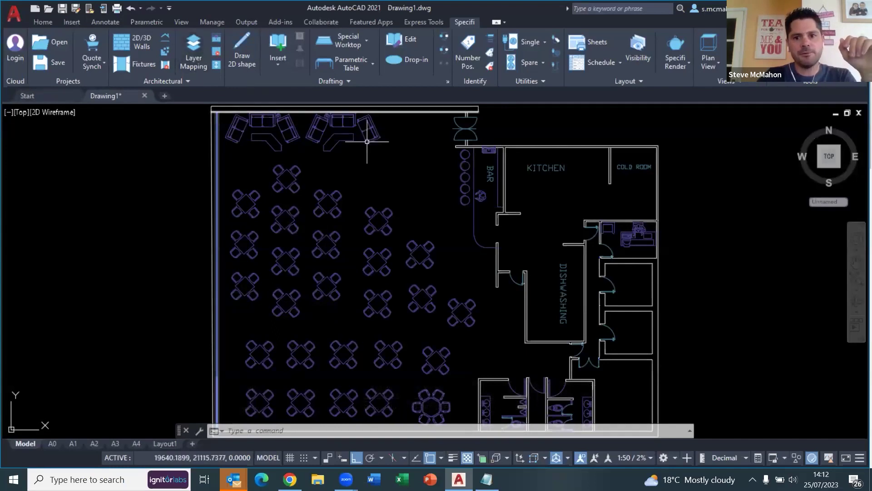
- Check which layer the kitchen's upper wall line is on, leaving it deselected
{"action": "left_click", "coordinate": [546, 147]}
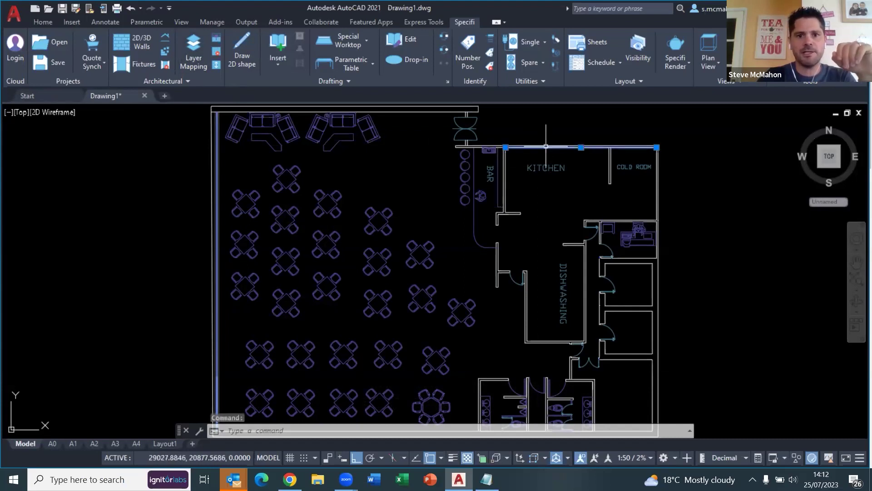
{"action": "left_click", "coordinate": [44, 22]}
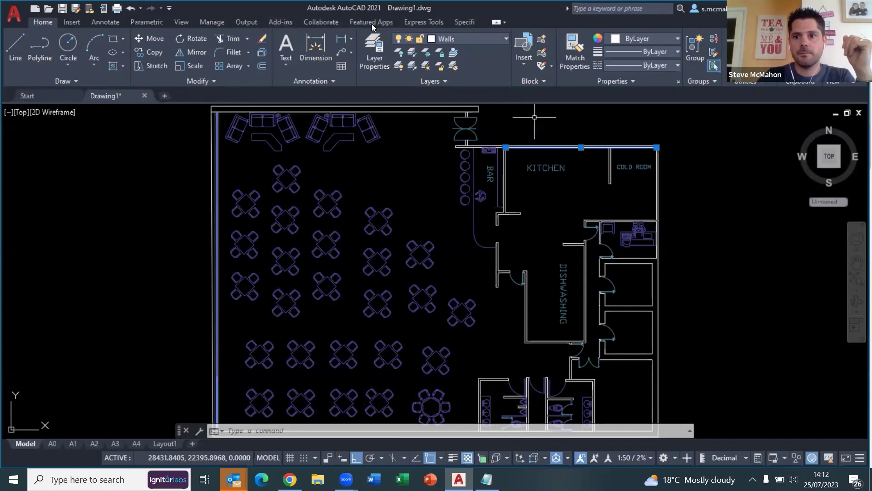
{"action": "key", "text": "Escape"}
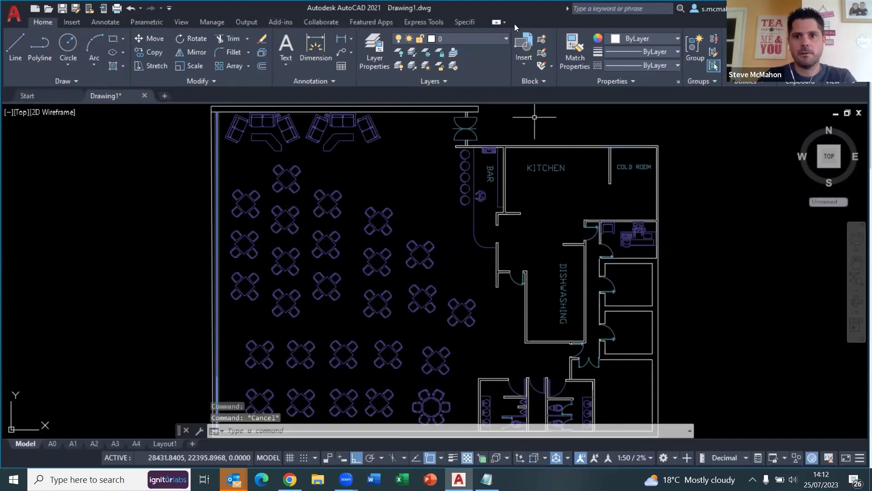
{"action": "left_click", "coordinate": [465, 21]}
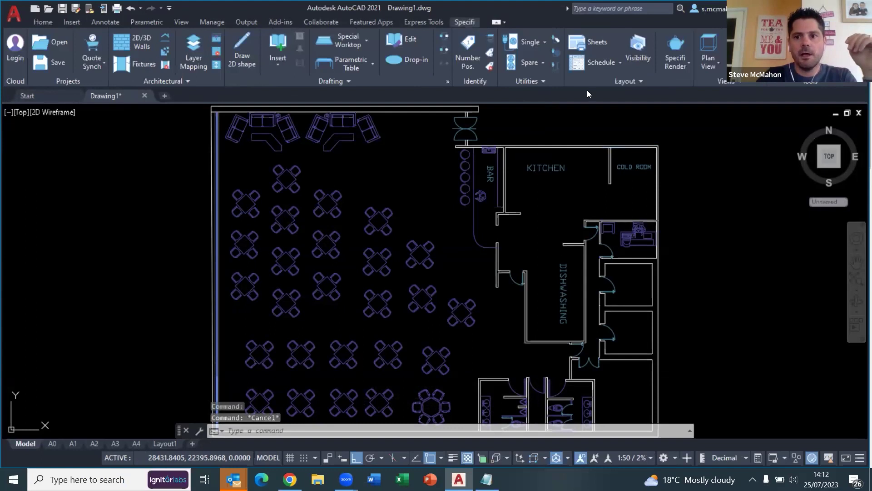
- Map the drawing's existing Walls layer to the 400-walls-2D layer in the Wall layer category
{"action": "left_click", "coordinate": [189, 47]}
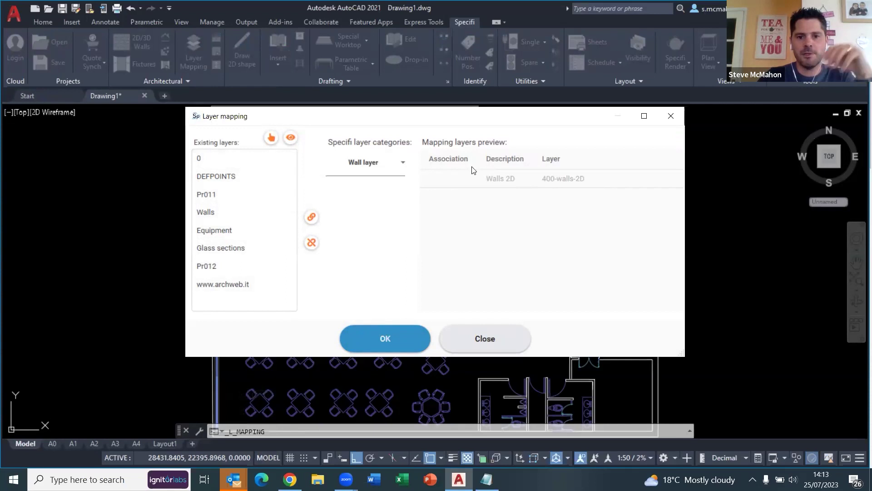
{"action": "left_click", "coordinate": [365, 162]}
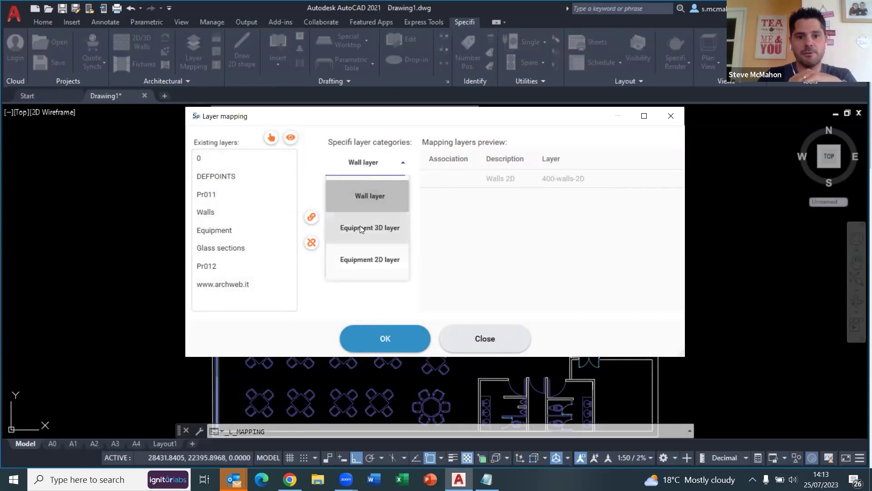
{"action": "left_click", "coordinate": [366, 246]}
{"action": "left_click", "coordinate": [366, 162]}
{"action": "left_click", "coordinate": [362, 260]}
{"action": "left_click", "coordinate": [360, 168]}
{"action": "left_click", "coordinate": [355, 197]}
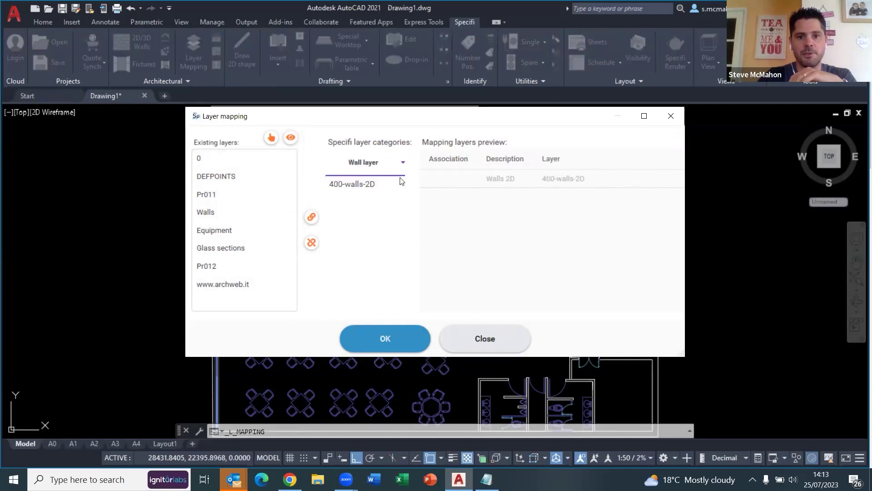
{"action": "left_click", "coordinate": [209, 209]}
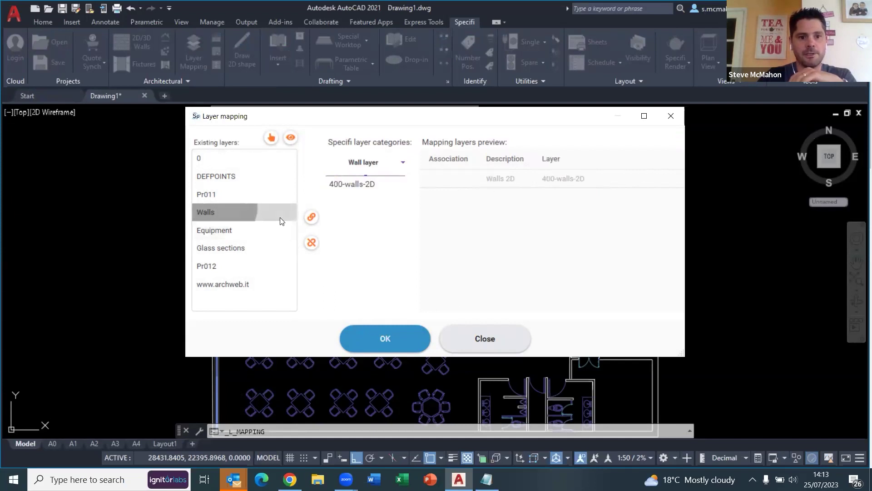
{"action": "left_click", "coordinate": [311, 219]}
{"action": "left_click", "coordinate": [383, 340]}
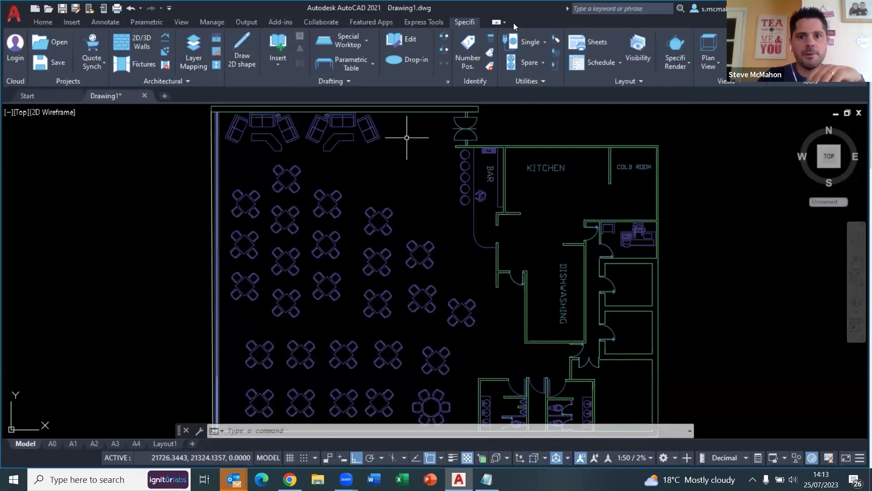
- Extrude all 2D walls of the floor plan with a roof height of 3000
{"action": "left_click", "coordinate": [191, 44]}
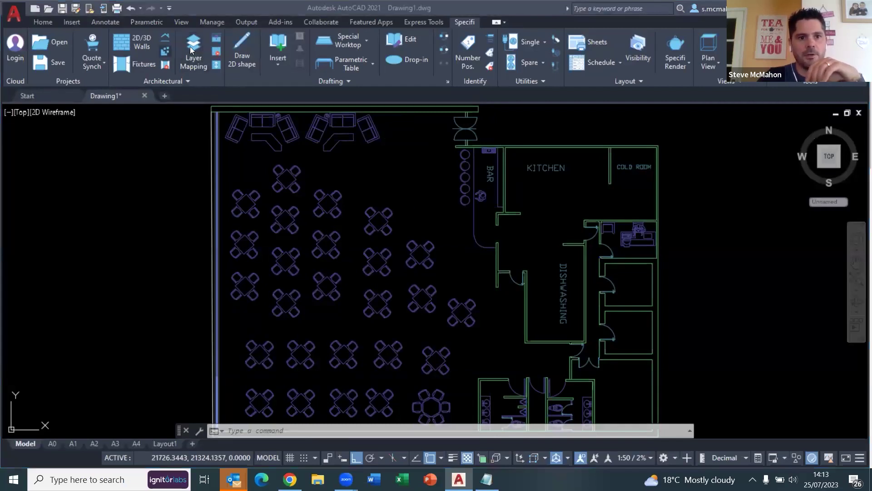
{"action": "left_click", "coordinate": [217, 39]}
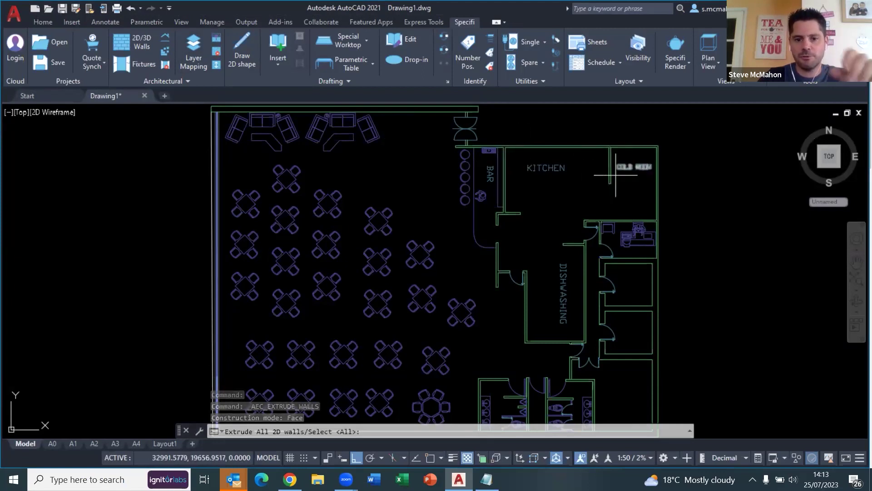
{"action": "type", "text": "a"}
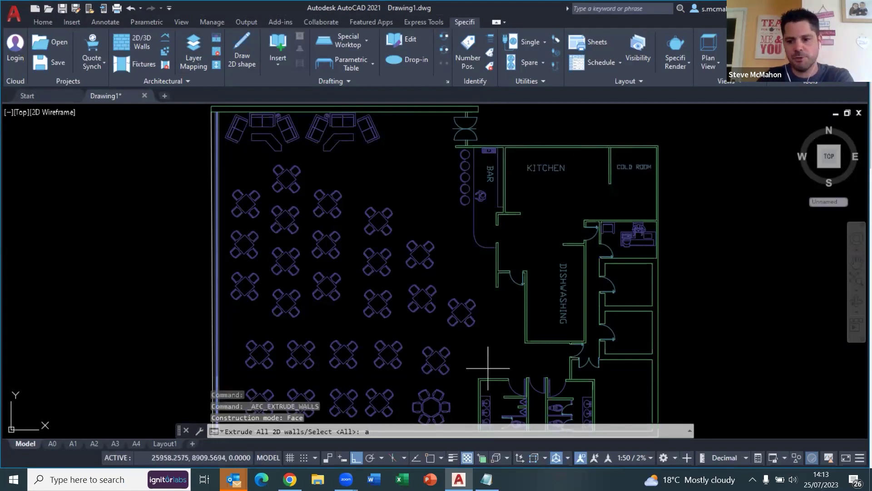
{"action": "key", "text": "Return"}
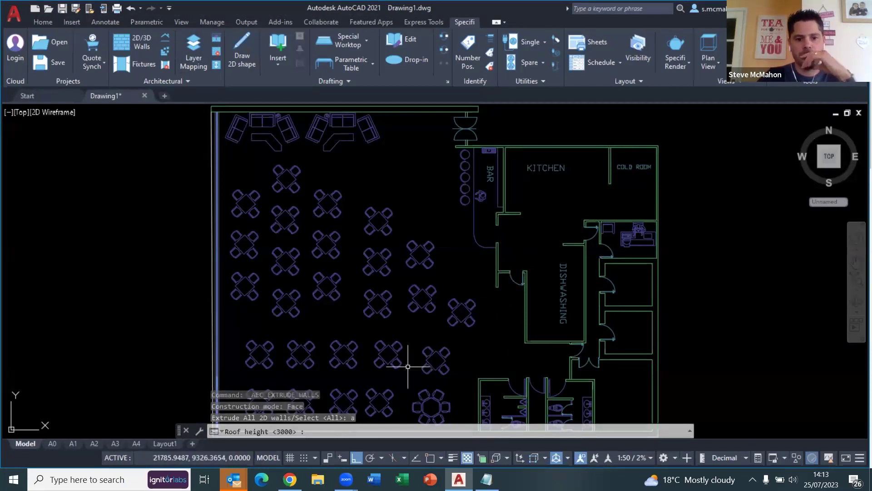
{"action": "key", "text": "Return"}
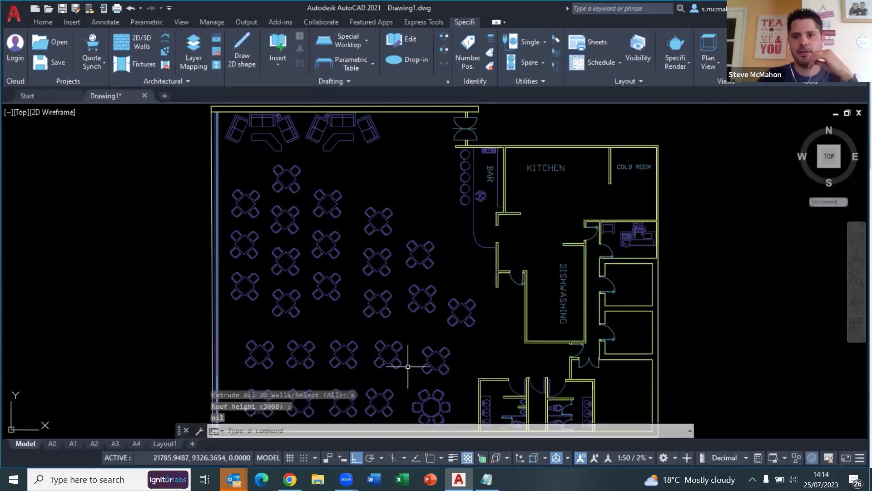
- Inspect the extruded walls in the Isometric SW view
{"action": "left_click", "coordinate": [712, 63]}
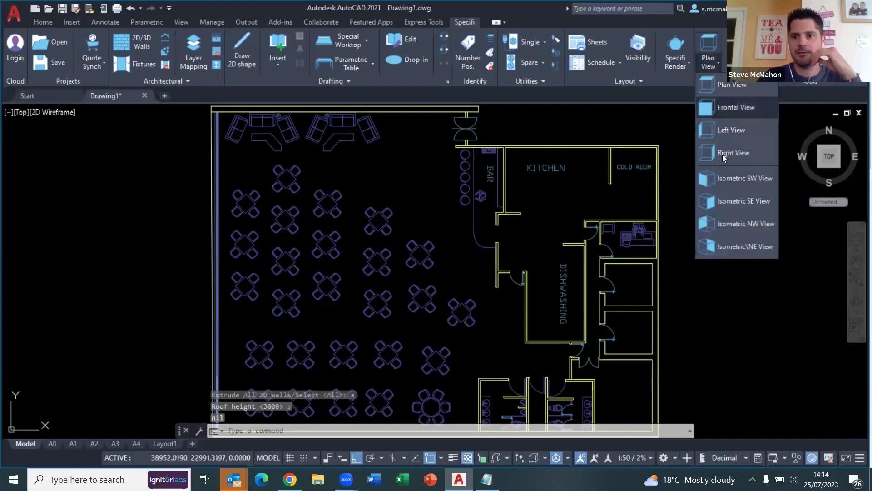
{"action": "left_click", "coordinate": [732, 179]}
{"action": "middle_click_drag", "start_coordinate": [465, 207], "coordinate": [511, 254]}
{"action": "scroll", "coordinate": [511, 253], "scroll_direction": "up", "scroll_amount": 1}
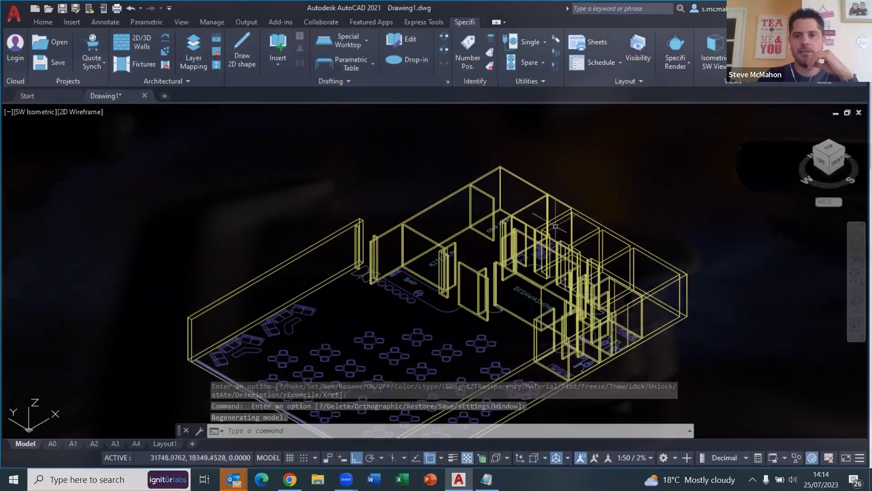